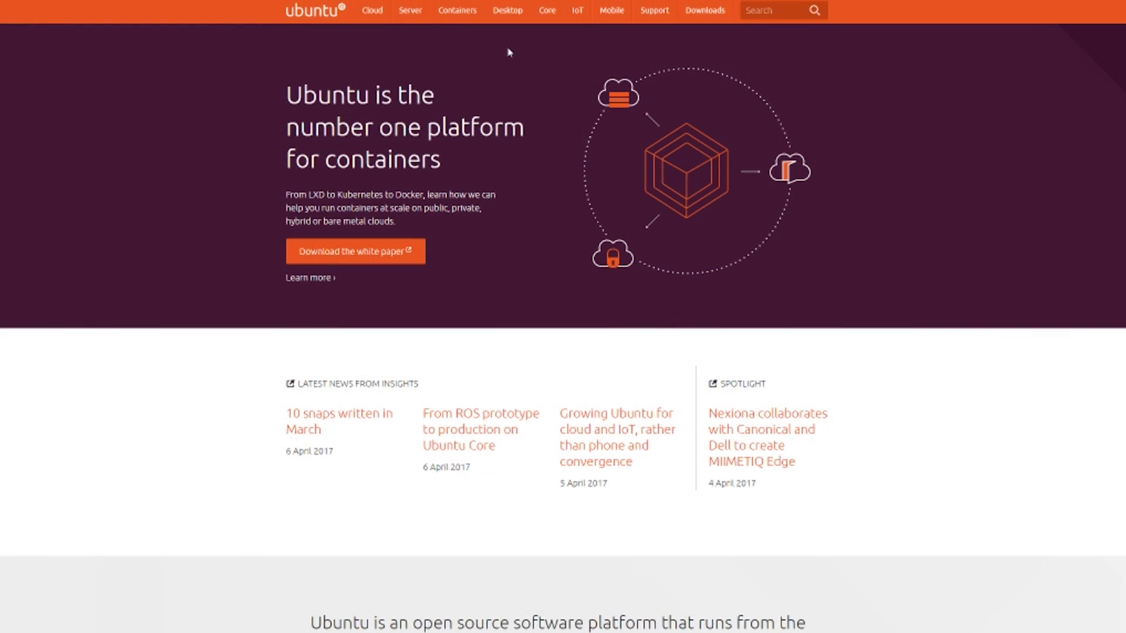
# - Open Desktop from the Ubuntu site's top navigation and scroll the Ubuntu for desktops page to its footer
pyautogui.moveTo(380, 10)
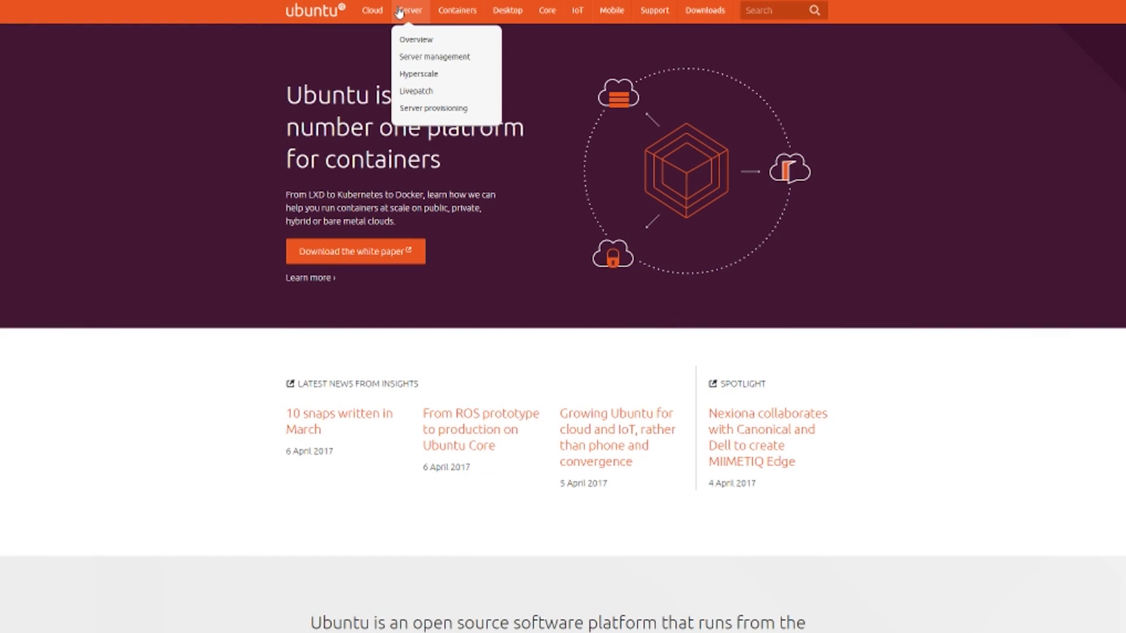
pyautogui.moveTo(490, 14)
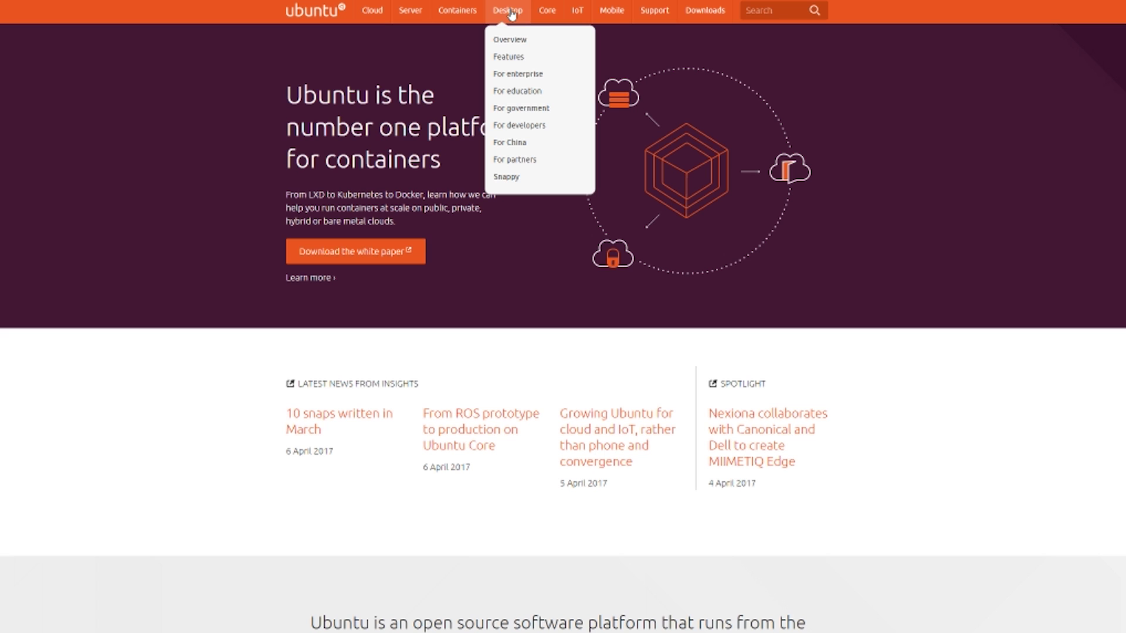
pyautogui.click(510, 12)
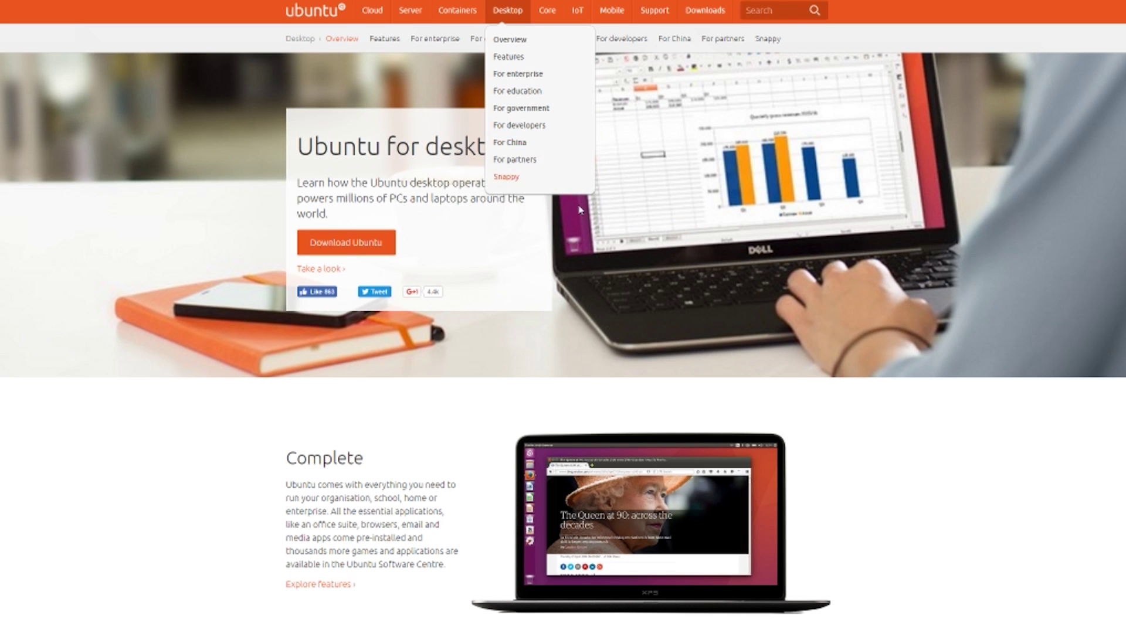
pyautogui.scroll(-1, 560, 422)
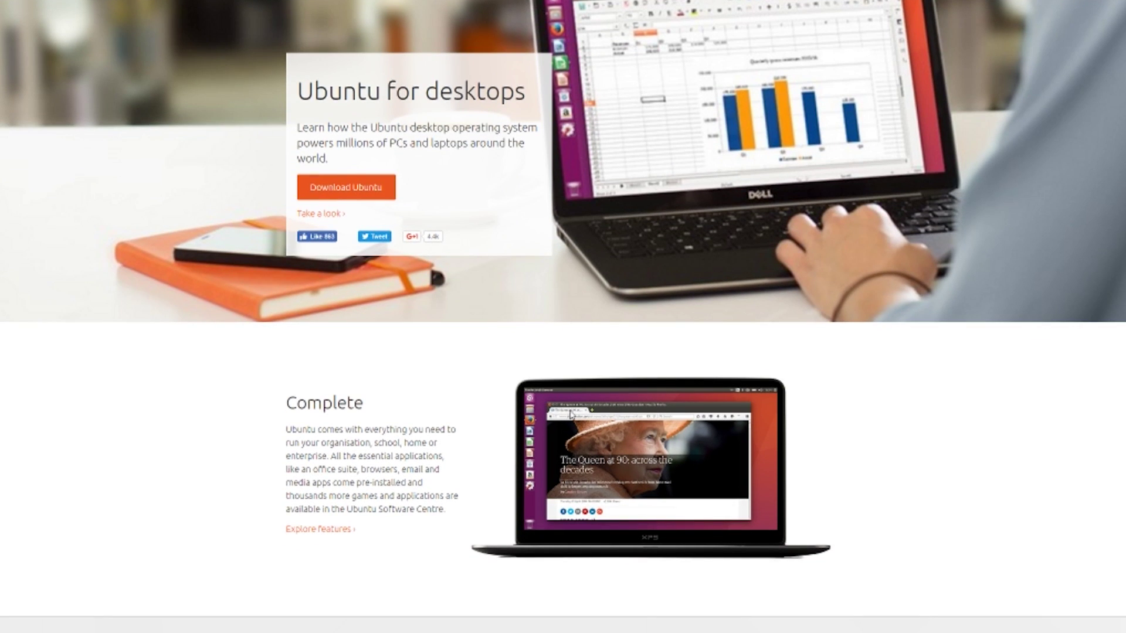
pyautogui.scroll(-3, 571, 413)
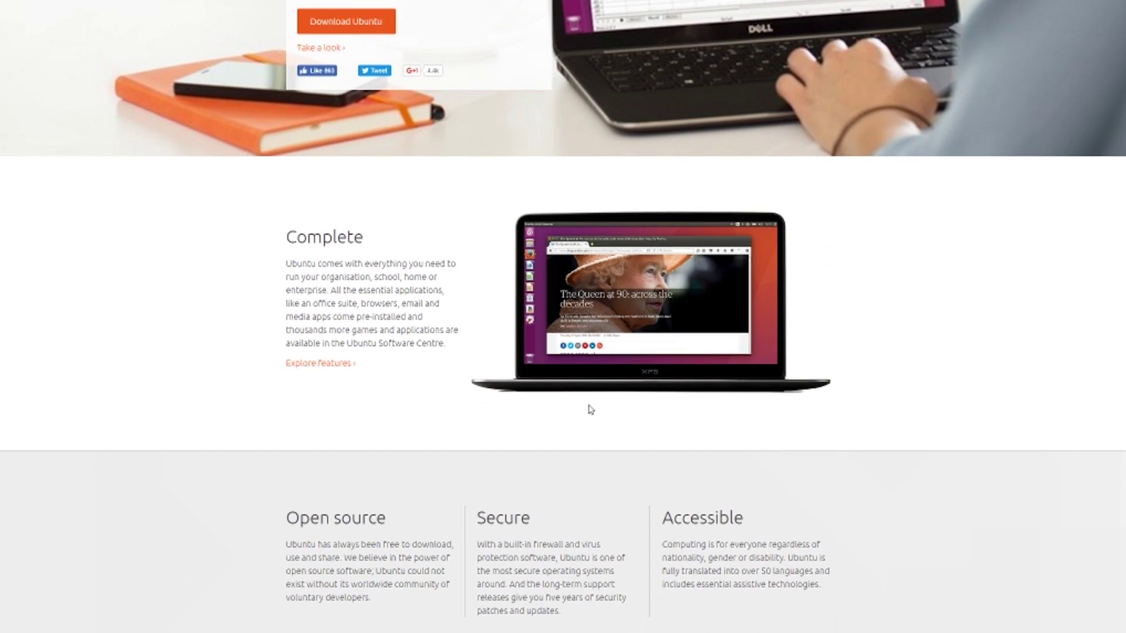
pyautogui.scroll(-4, 590, 409)
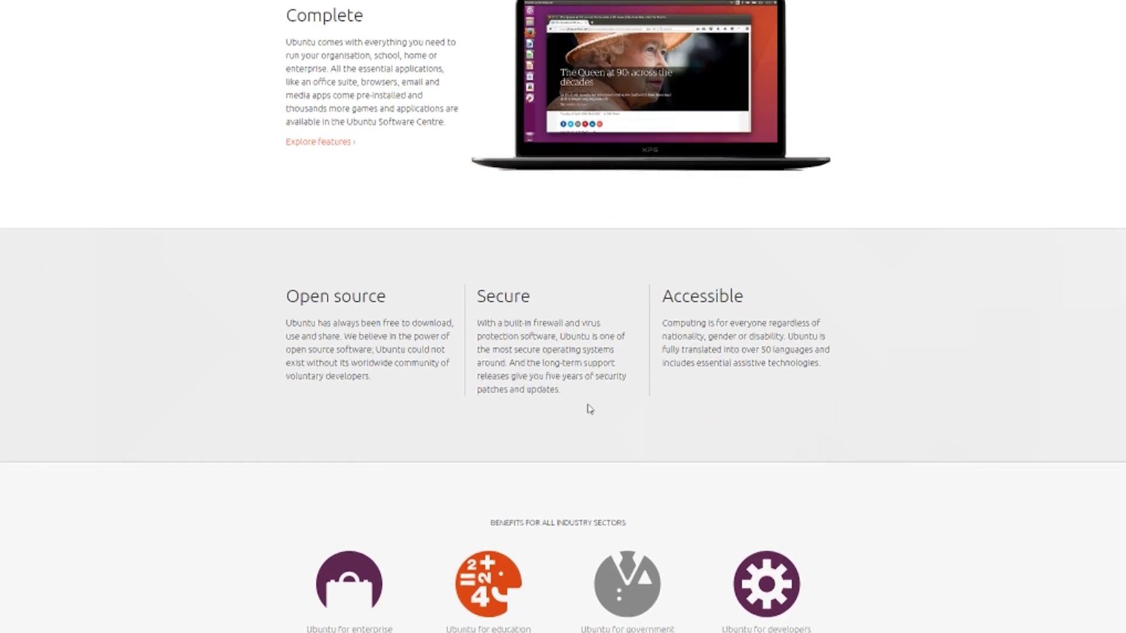
pyautogui.scroll(-2, 589, 408)
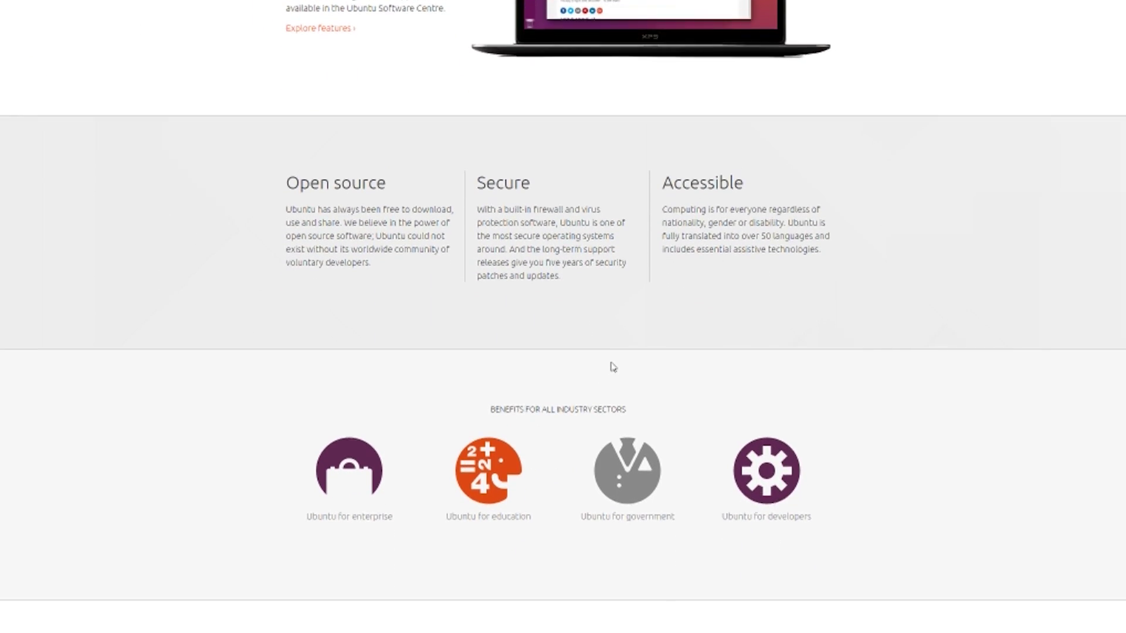
pyautogui.scroll(-3, 610, 375)
pyautogui.scroll(-5, 574, 377)
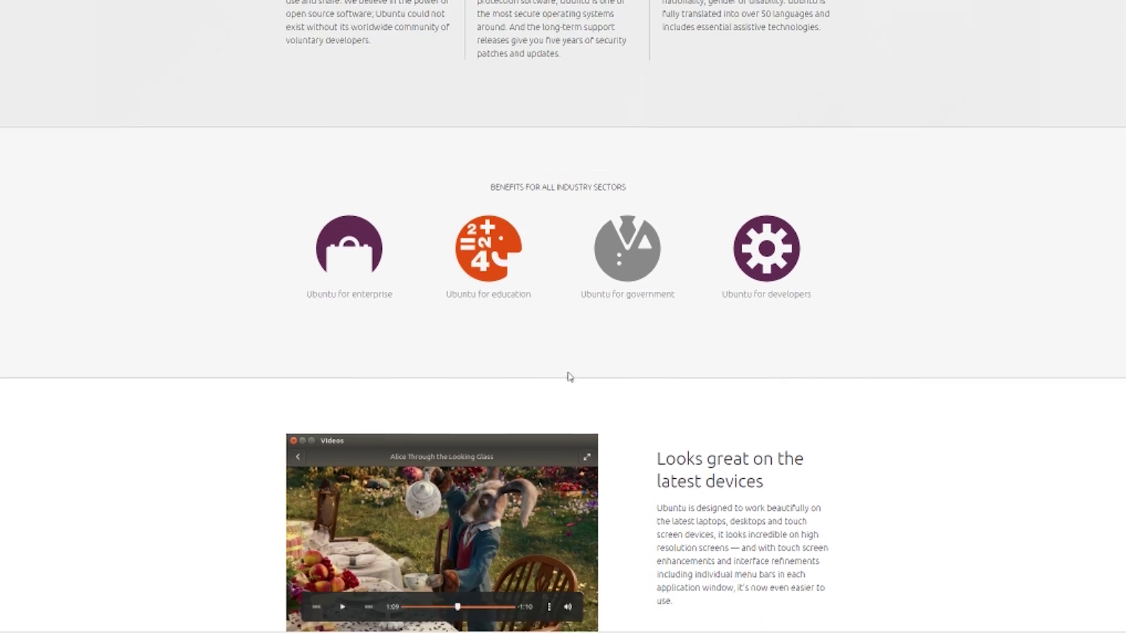
pyautogui.scroll(-8, 555, 384)
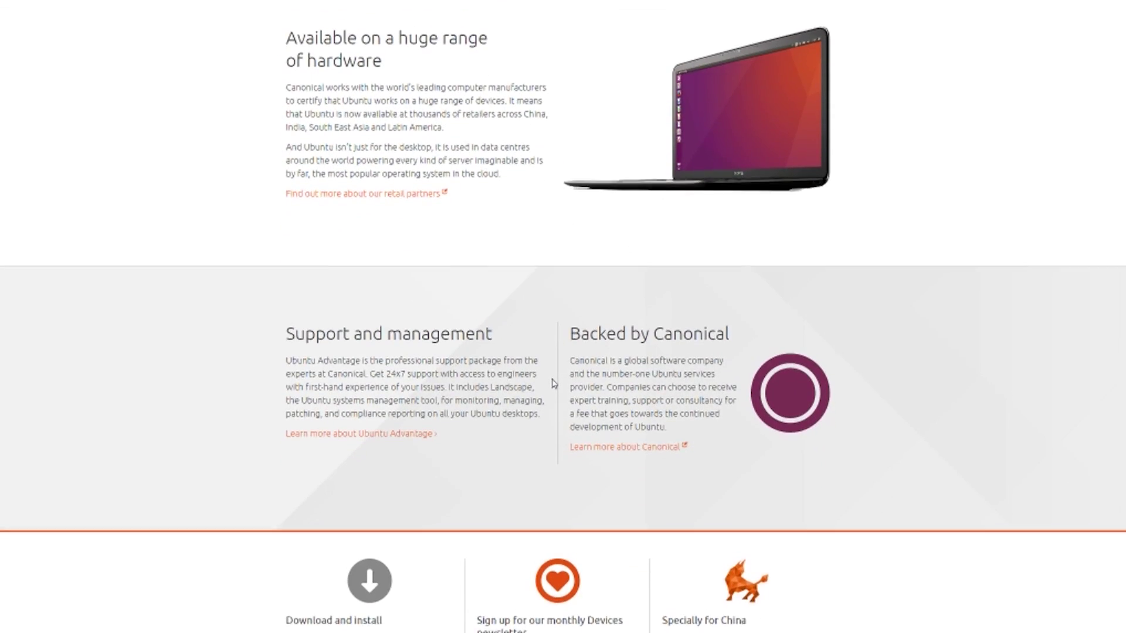
pyautogui.scroll(-5, 554, 384)
pyautogui.scroll(-2, 339, 456)
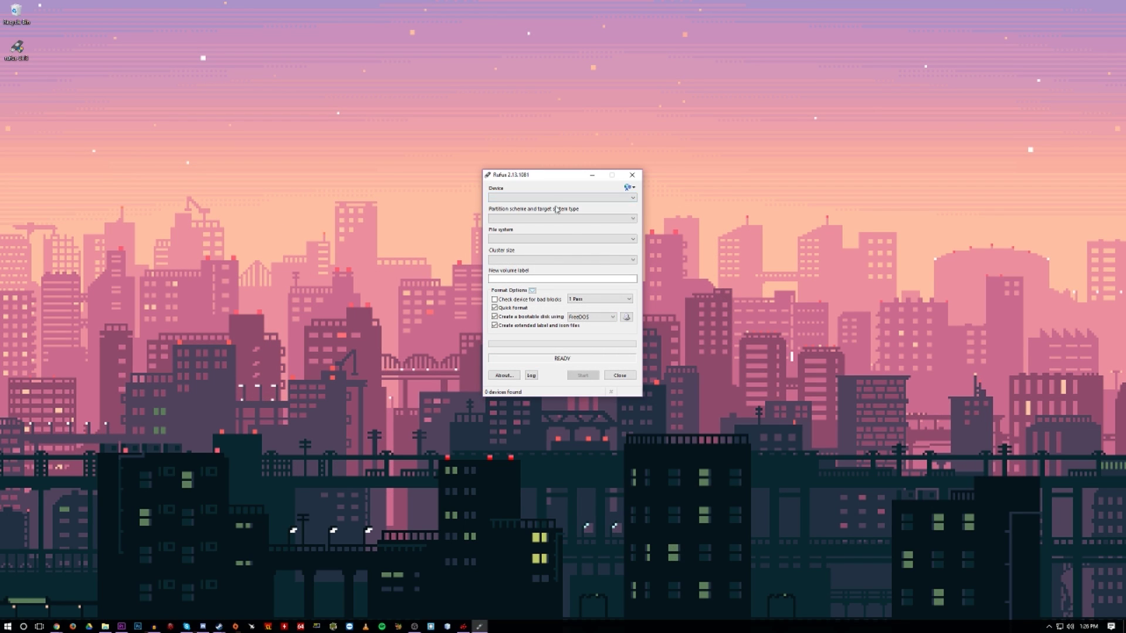
# - Load ubuntu-16.04.2-desktop-amd64.iso as the Rufus disk image, then close Rufus
pyautogui.click(626, 317)
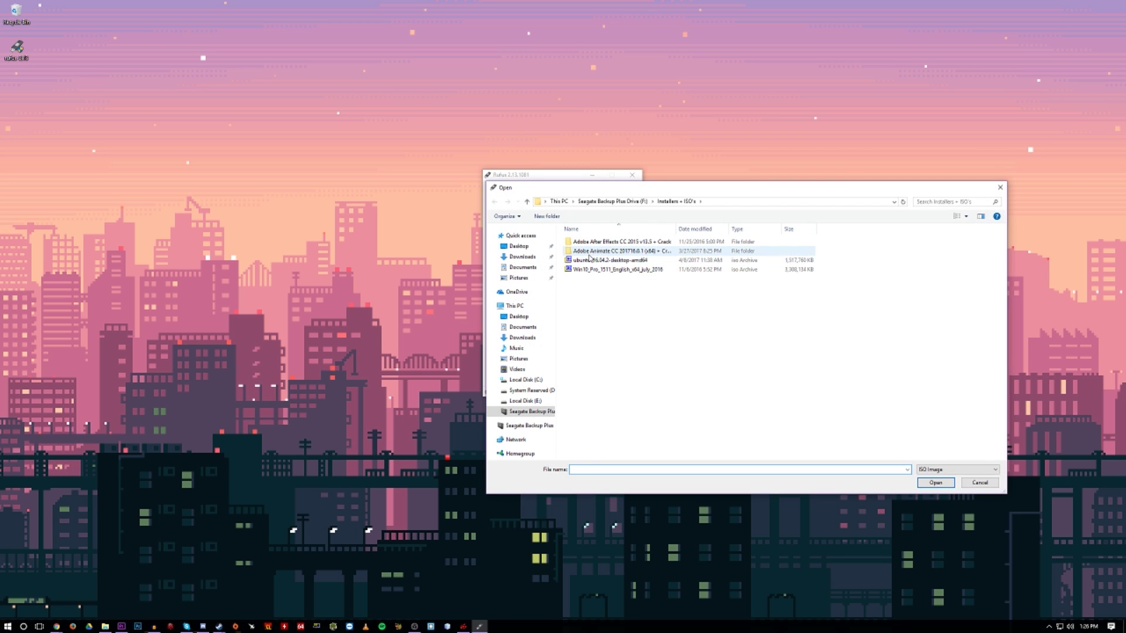
pyautogui.doubleClick(596, 260)
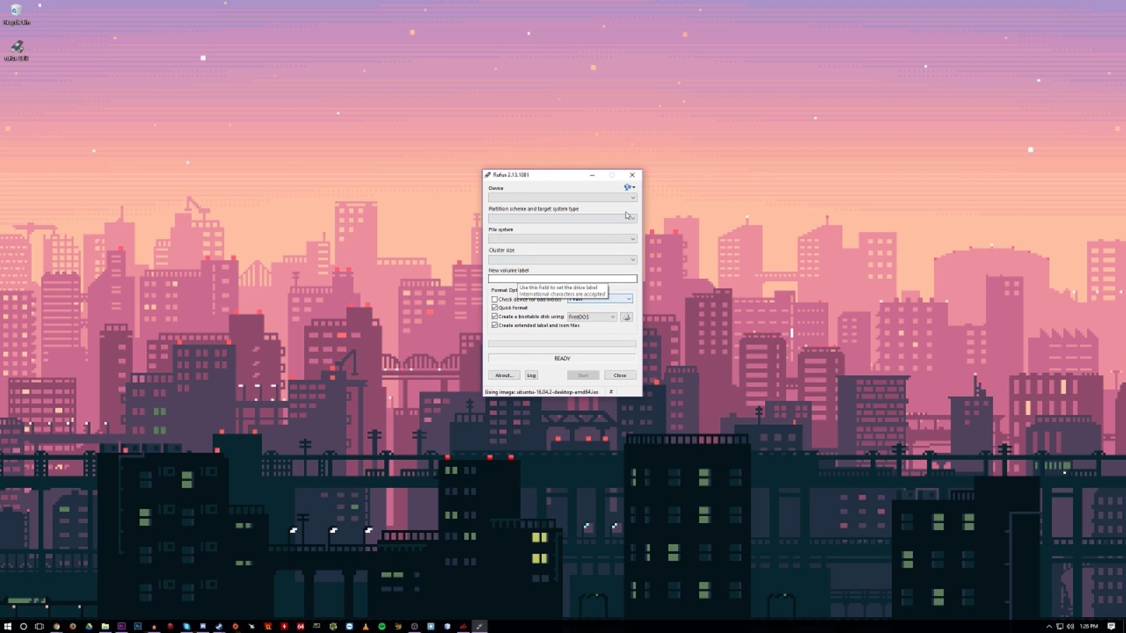
pyautogui.moveTo(567, 180); pyautogui.dragTo(561, 181)
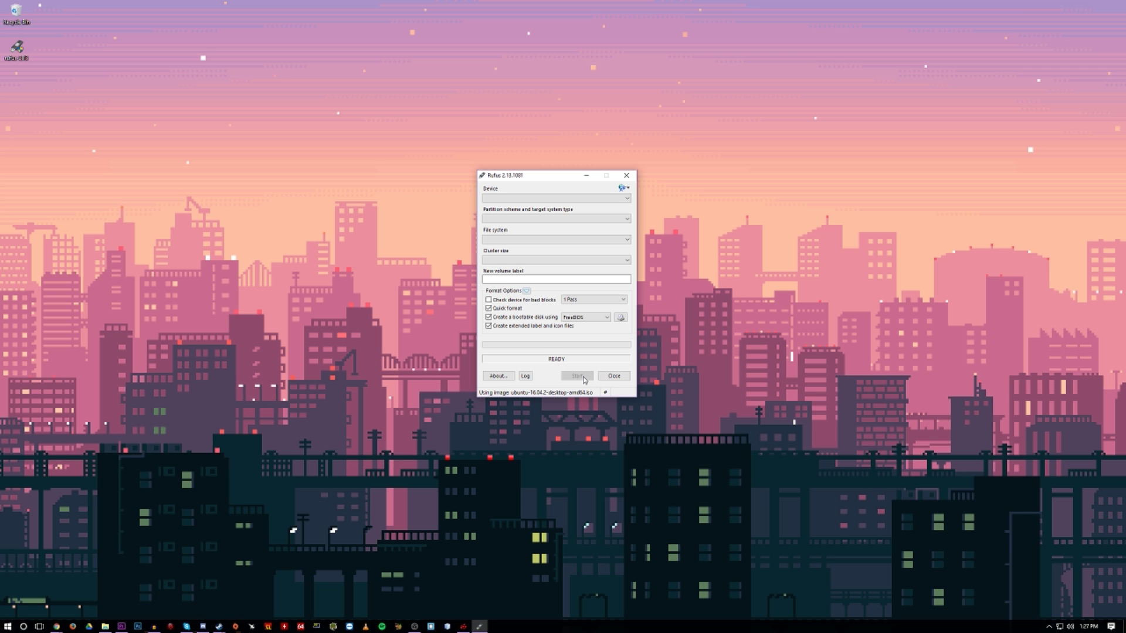
pyautogui.click(623, 378)
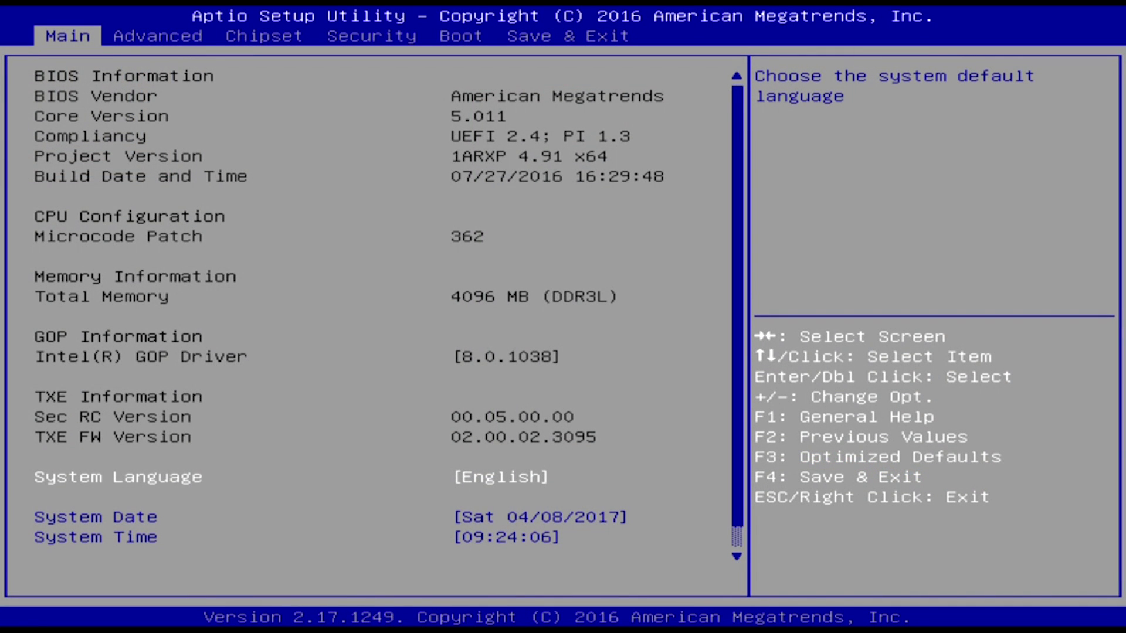
# - Set Boot Option #1 to UEFI: PNY USB 2.0 and move on to Save & Exit
pyautogui.press('Down')
pyautogui.press('Down')
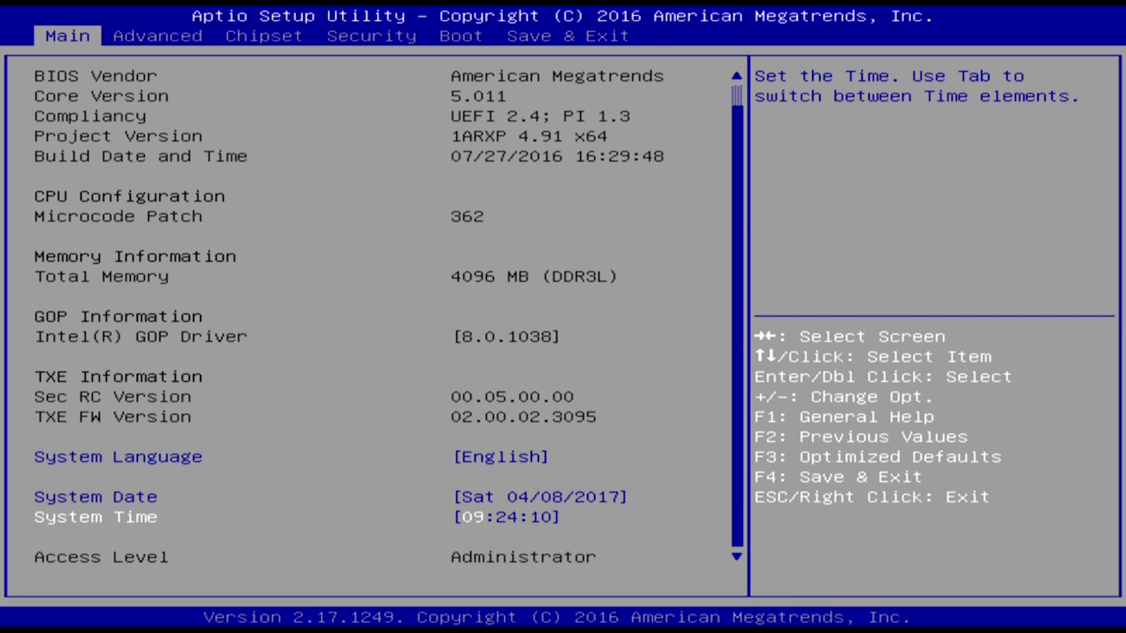
pyautogui.press('Right')
pyautogui.press('Right')
pyautogui.press('Right')
pyautogui.press('Right')
pyautogui.press('Down')
pyautogui.press('Down')
pyautogui.press('Down')
pyautogui.press('Down')
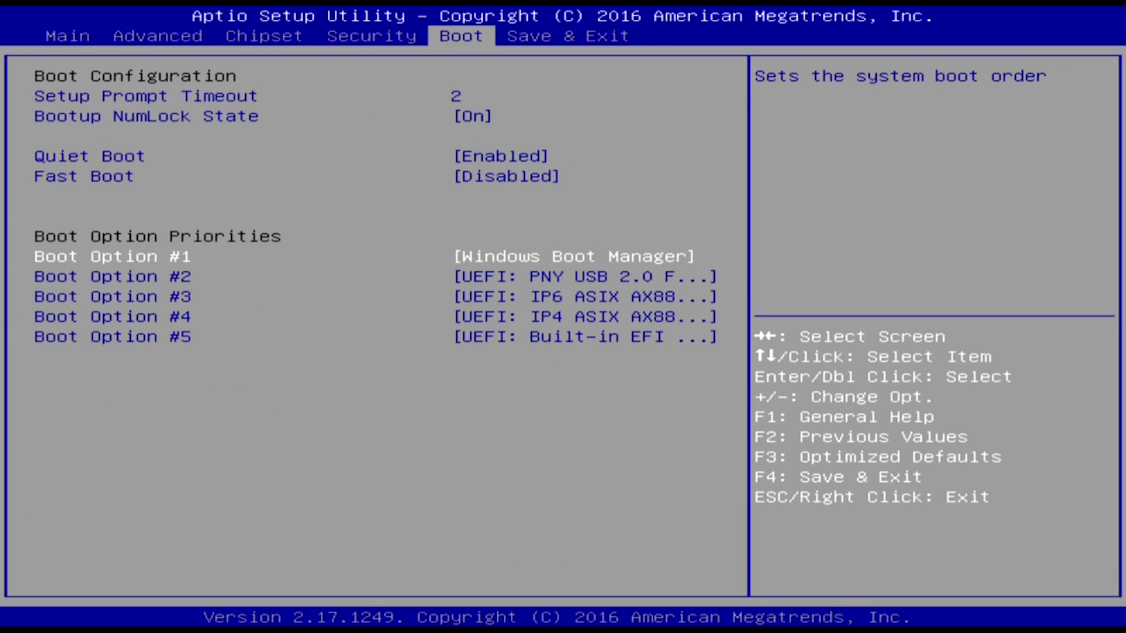
pyautogui.press('Return')
pyautogui.press('Down')
pyautogui.press('Return')
pyautogui.press('Up')
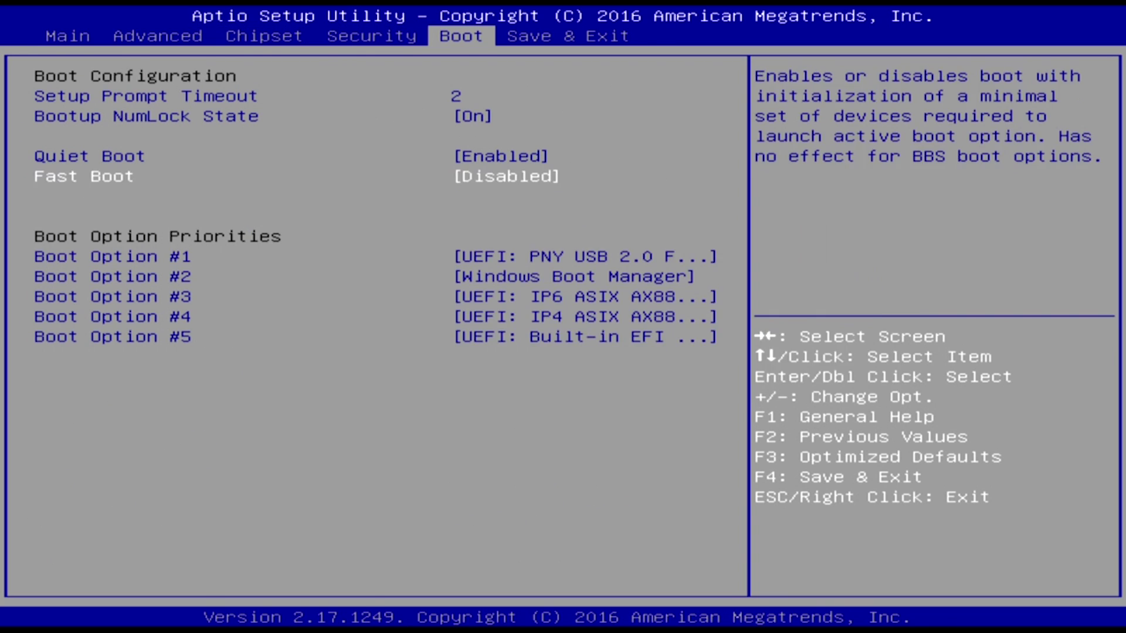
pyautogui.press('Right')
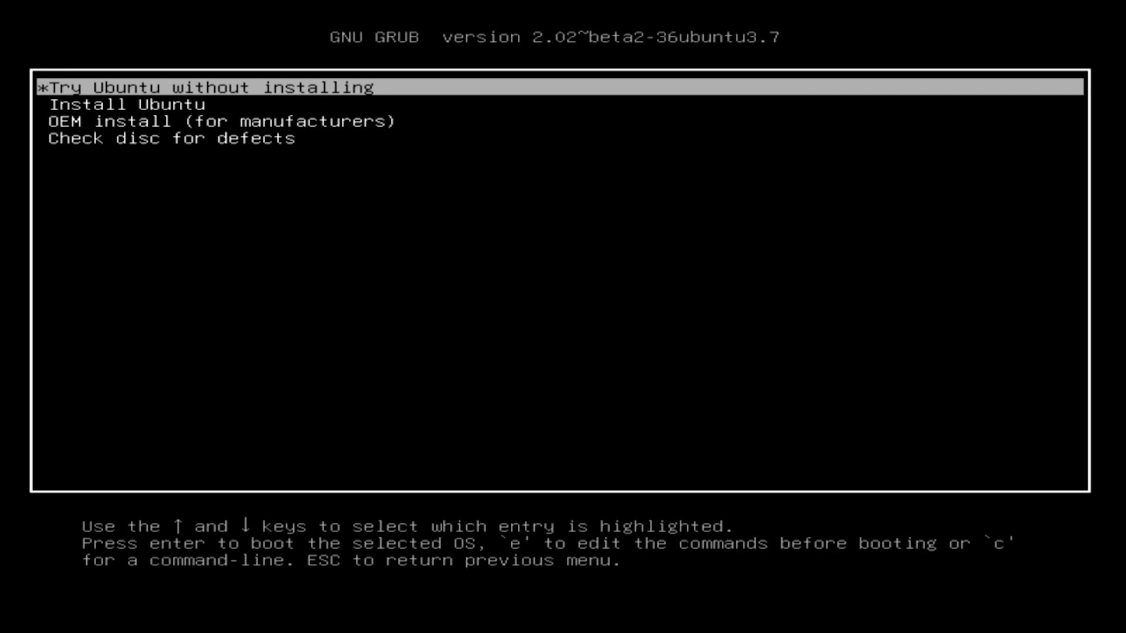
# - Highlight the Install Ubuntu entry in the GRUB boot menu
pyautogui.press('Down')
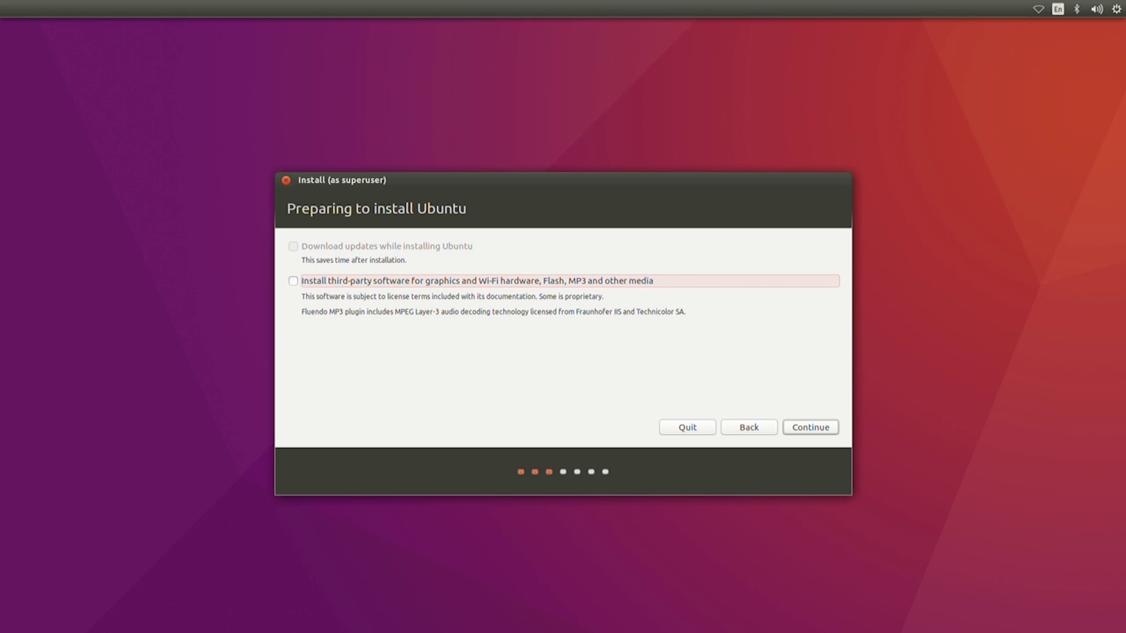
# - Continue past the Preparing to install Ubuntu page so the installation runs
pyautogui.press('Return')
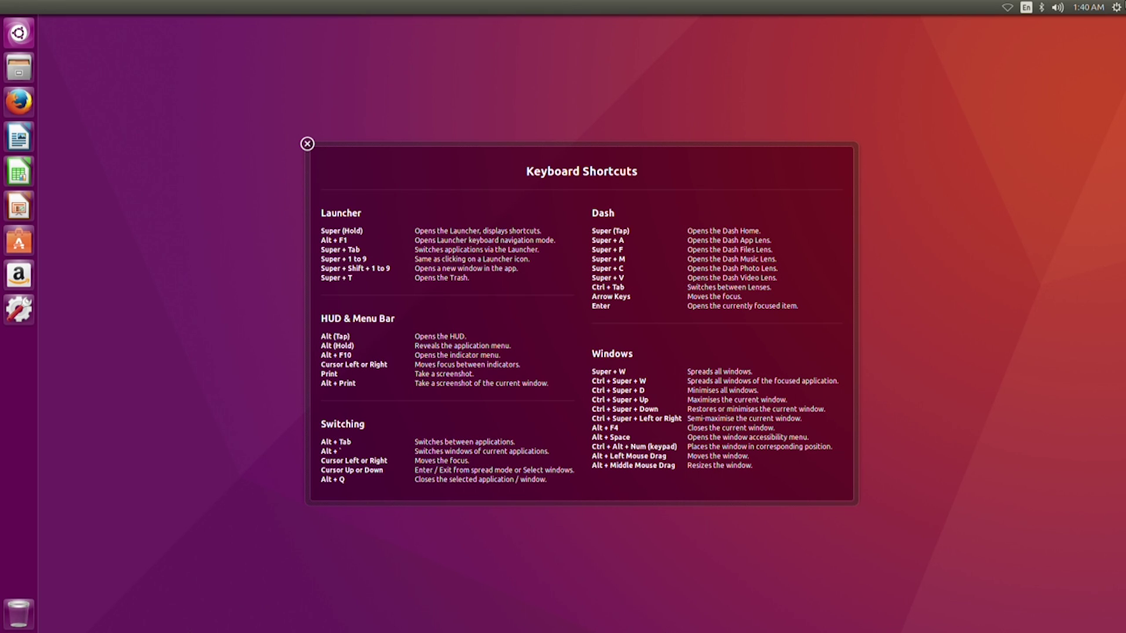
# - Dismiss the shortcuts overview, check Mouse & Touchpad settings, and unlock Amazon from the launcher
pyautogui.press('Escape')
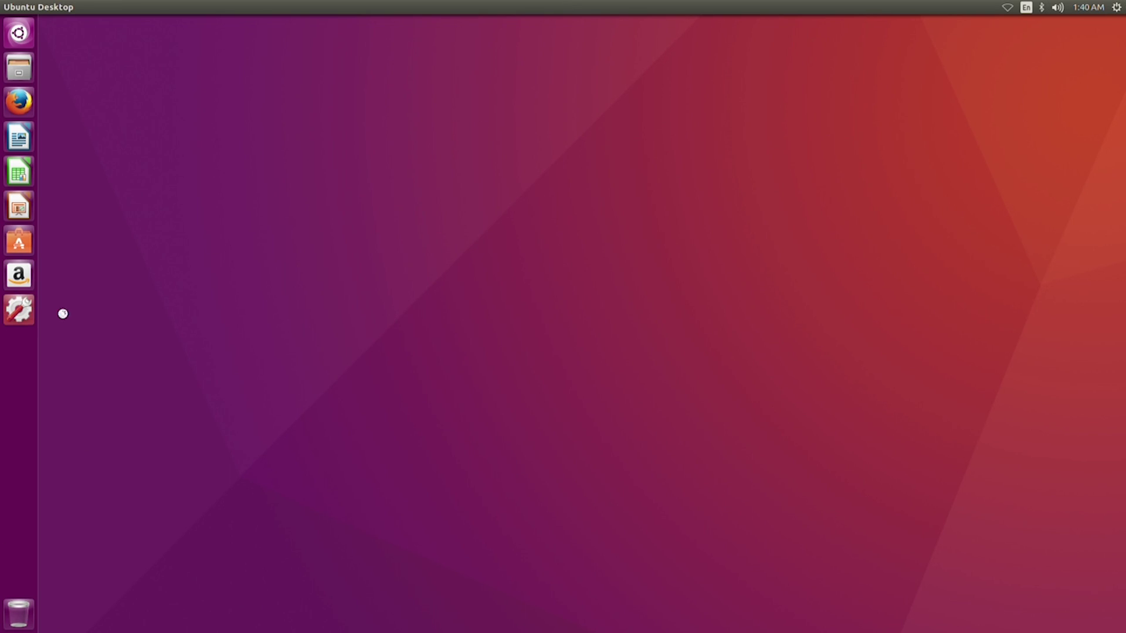
pyautogui.click(24, 308)
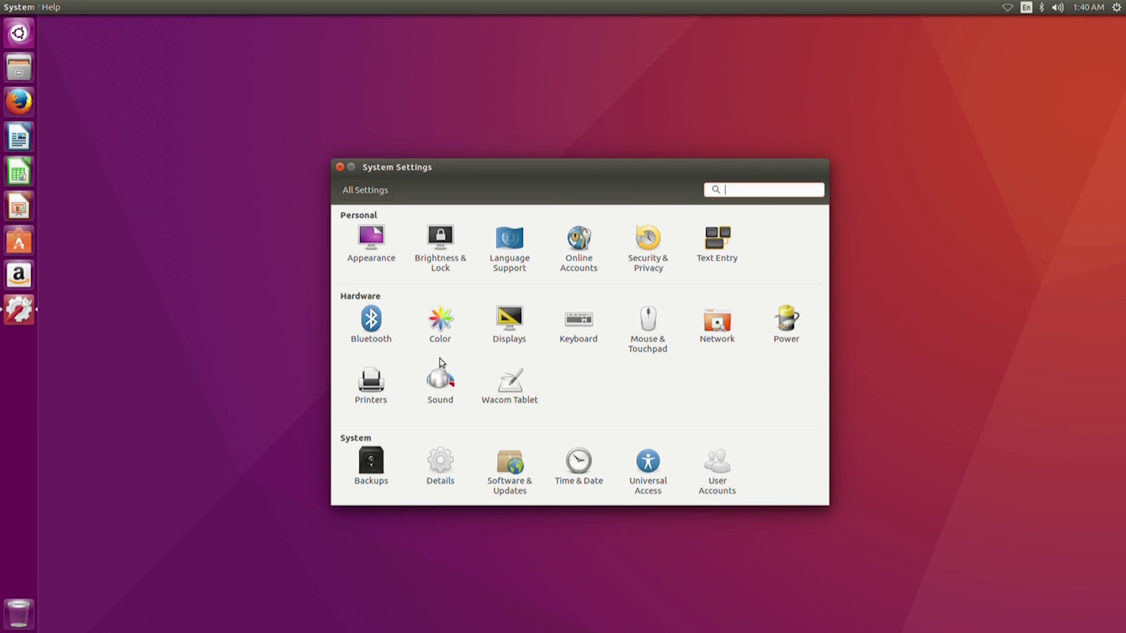
pyautogui.click(638, 334)
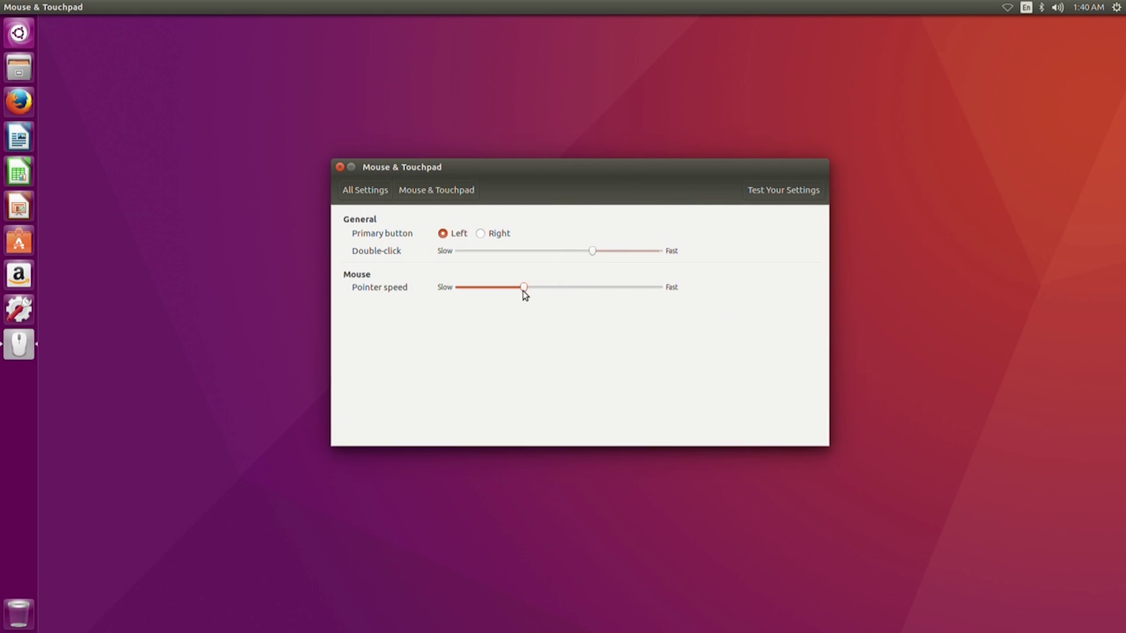
pyautogui.click(340, 167)
pyautogui.rightClick(12, 289)
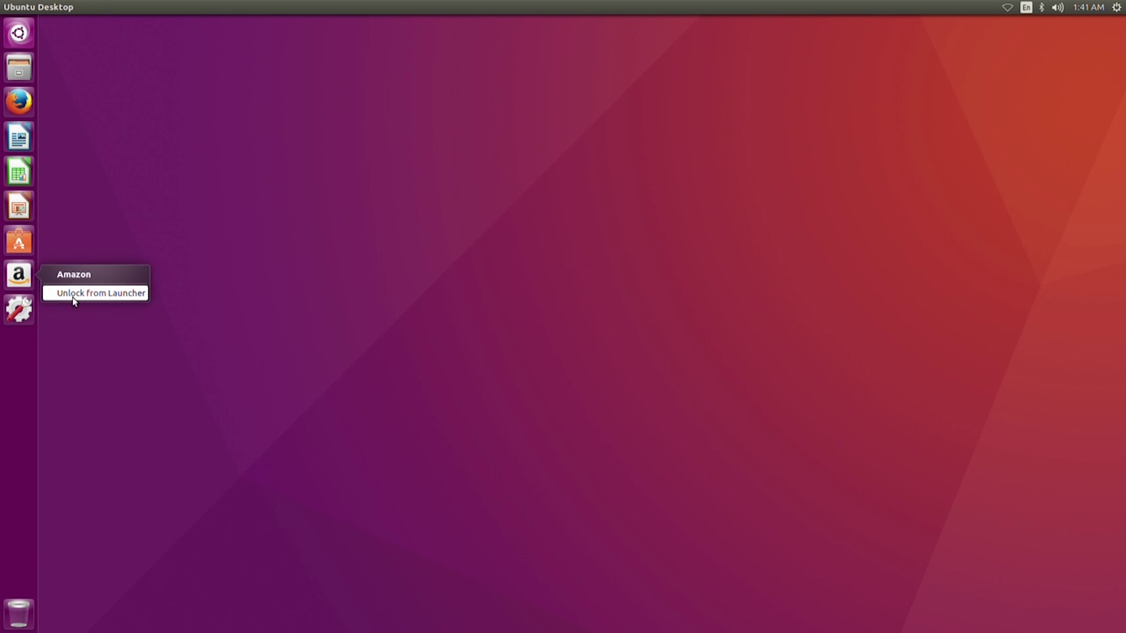
pyautogui.click(88, 292)
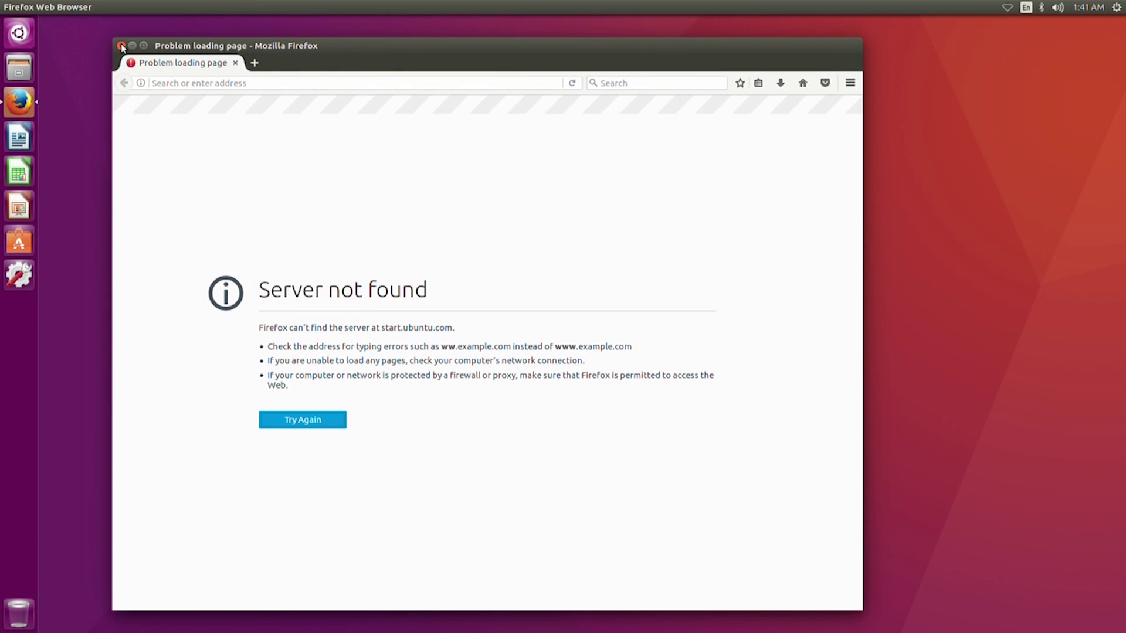
# - Close Firefox and briefly open then dismiss the Dash
pyautogui.click(121, 46)
pyautogui.click(19, 34)
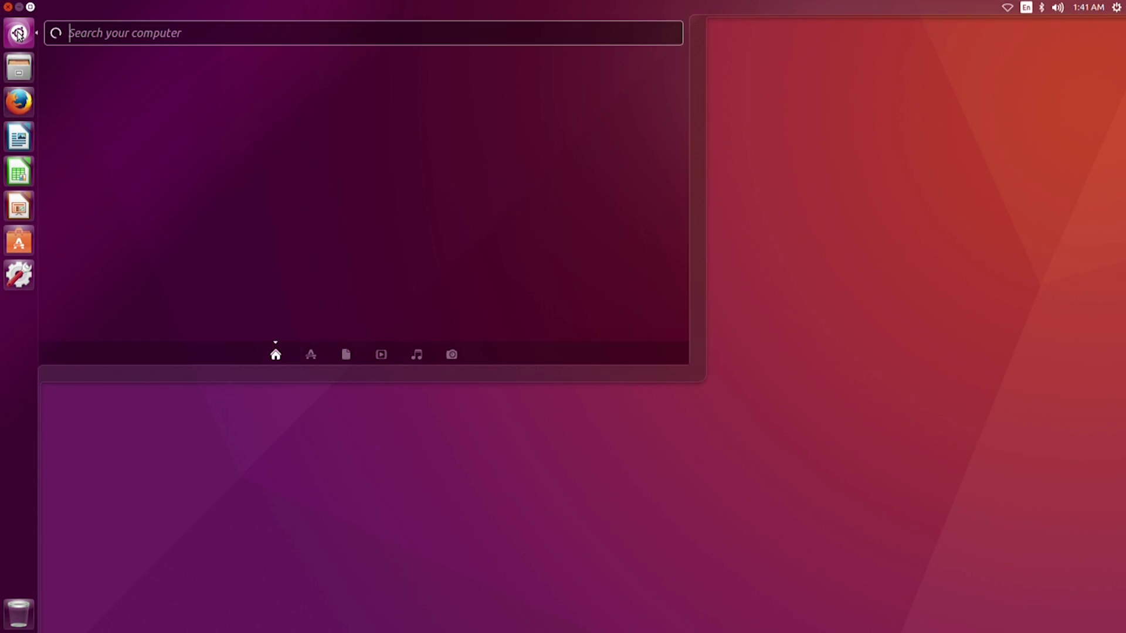
pyautogui.click(786, 113)
# - Review the Software & Updates sources in System Settings and close them
pyautogui.click(19, 274)
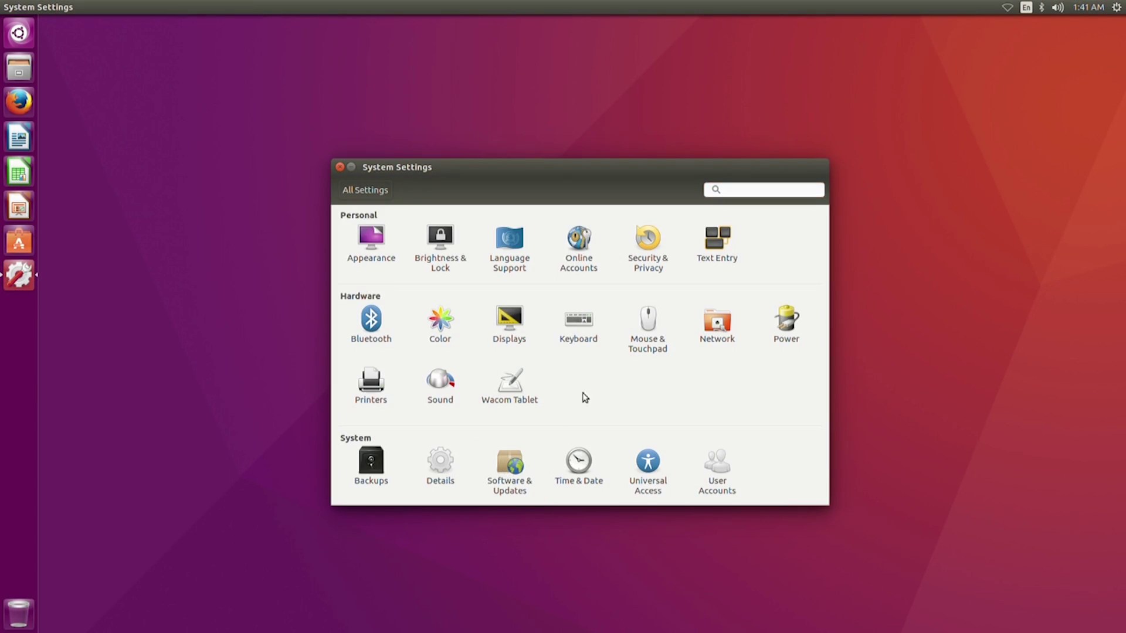
pyautogui.click(339, 168)
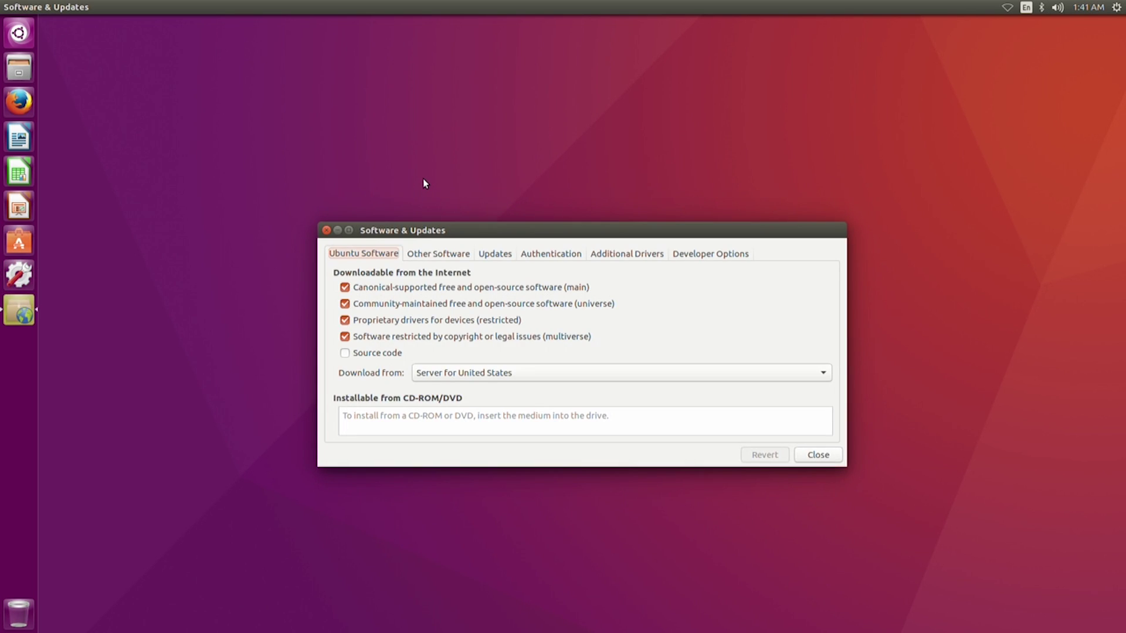
pyautogui.click(828, 456)
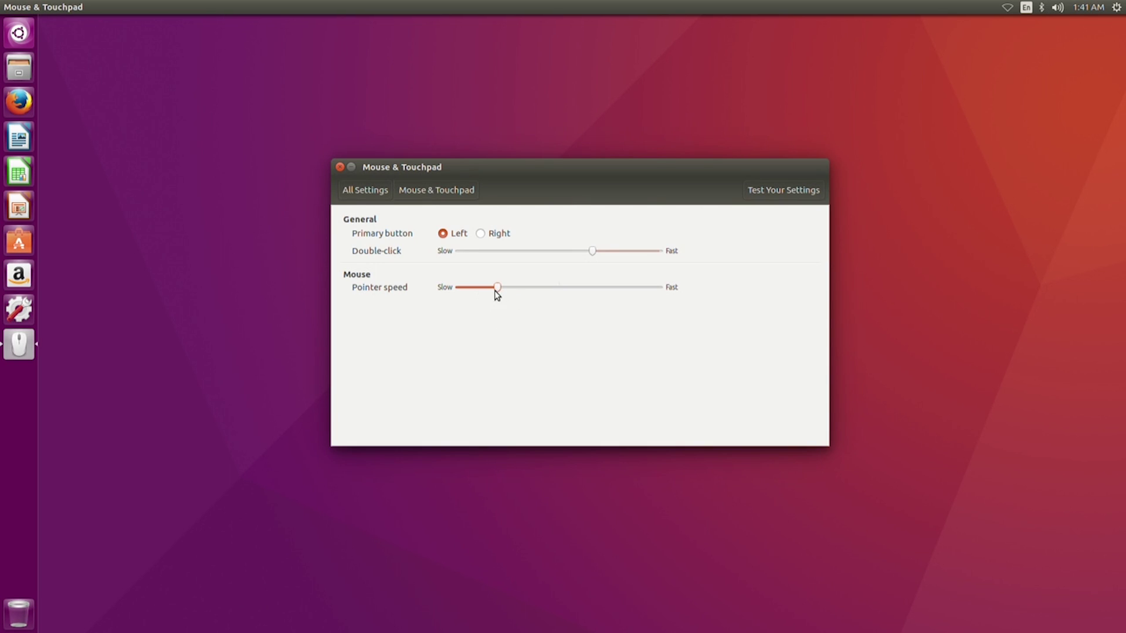
# - Drop pointer speed near Slow, unlock Amazon from the launcher, close Firefox, and open the Dash
pyautogui.moveTo(494, 290); pyautogui.dragTo(465, 288)
pyautogui.click(340, 167)
pyautogui.rightClick(19, 274)
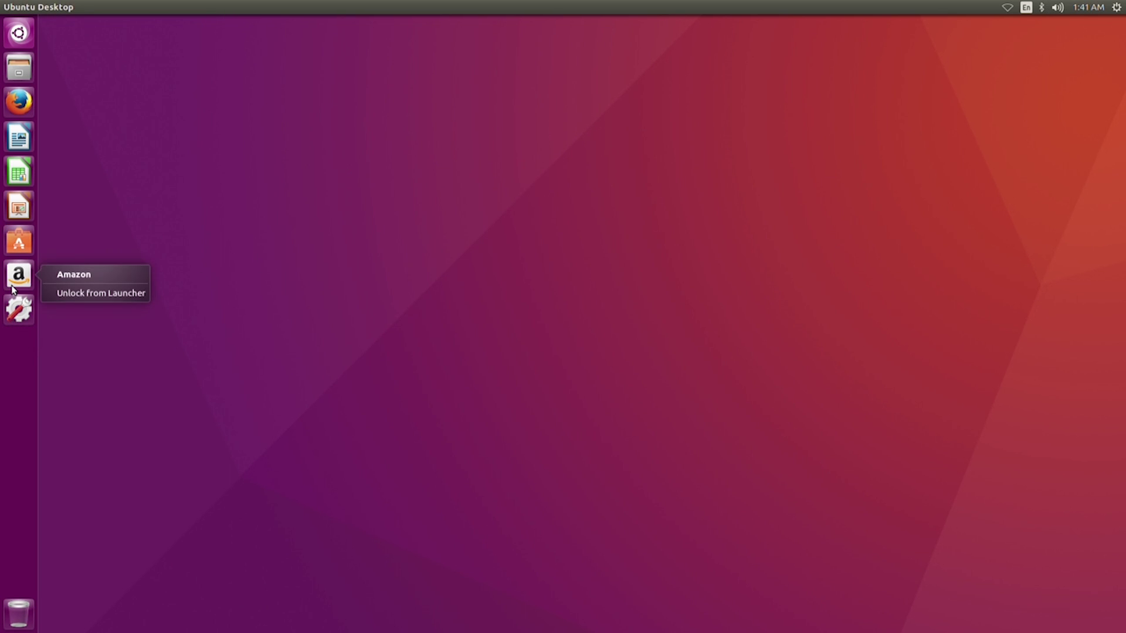
pyautogui.click(73, 293)
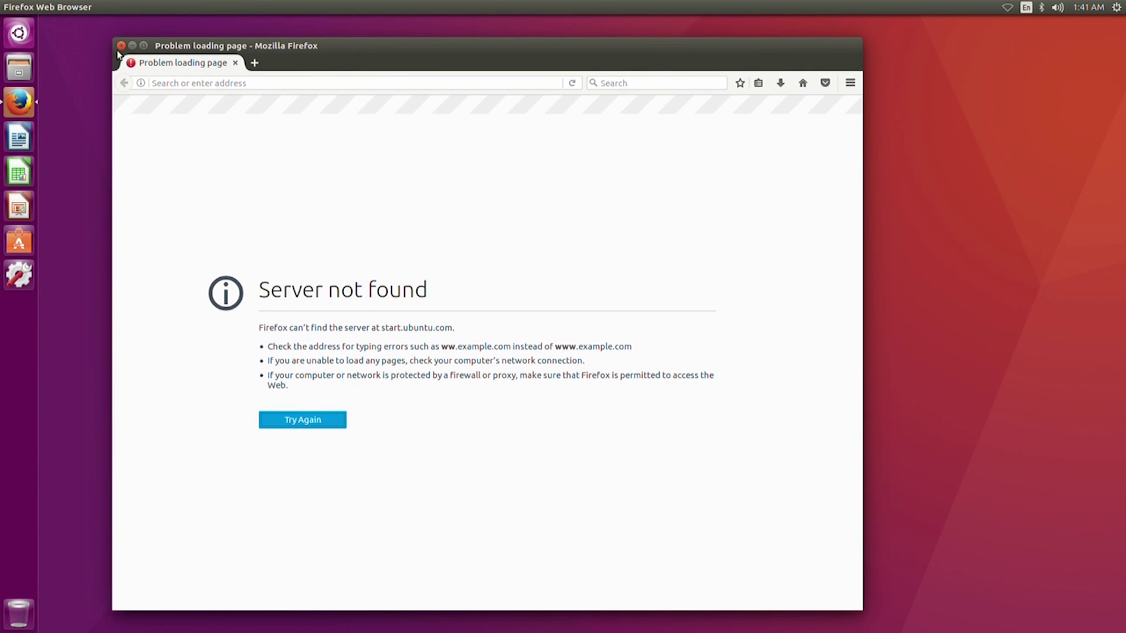
pyautogui.click(120, 45)
pyautogui.click(19, 34)
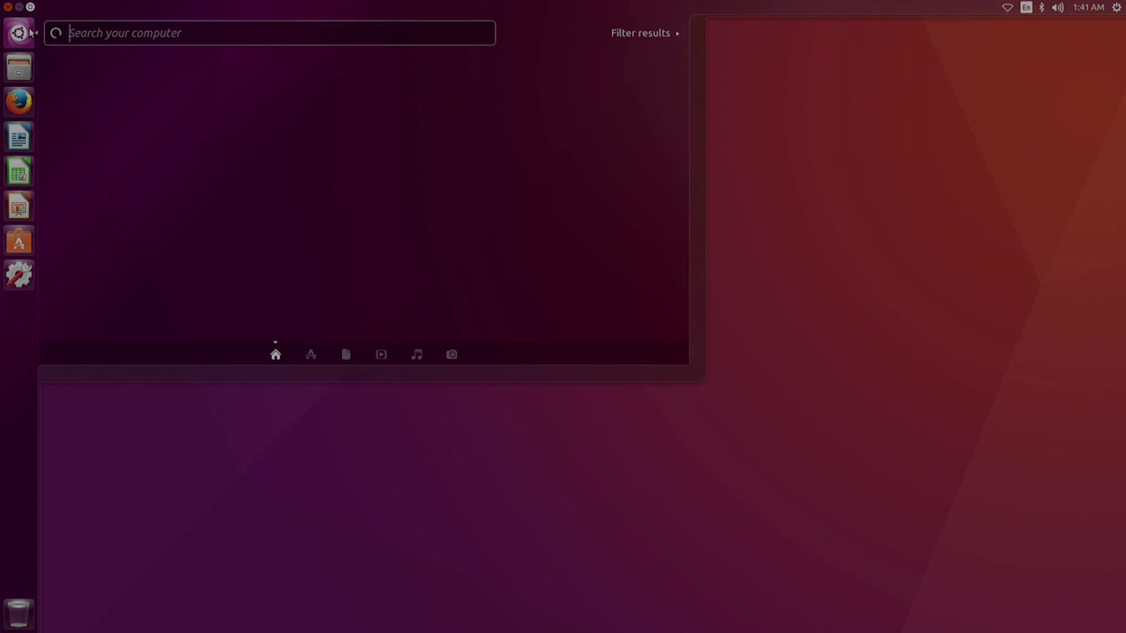